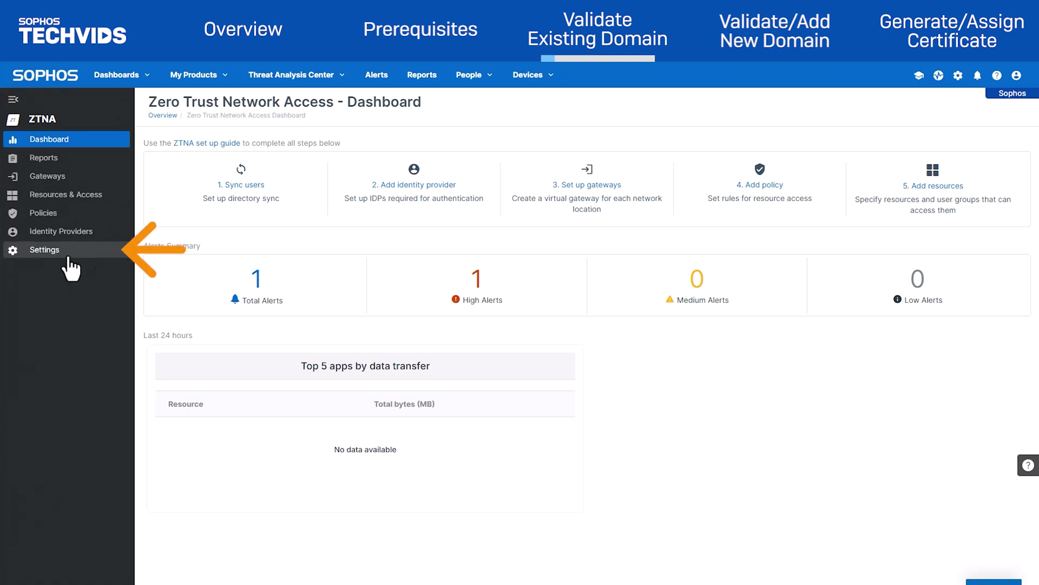
Start generating a Let's Encrypt certificate from the ZTNA domains and certificates settings and copy the CNAME record's domain name.
click(69, 256)
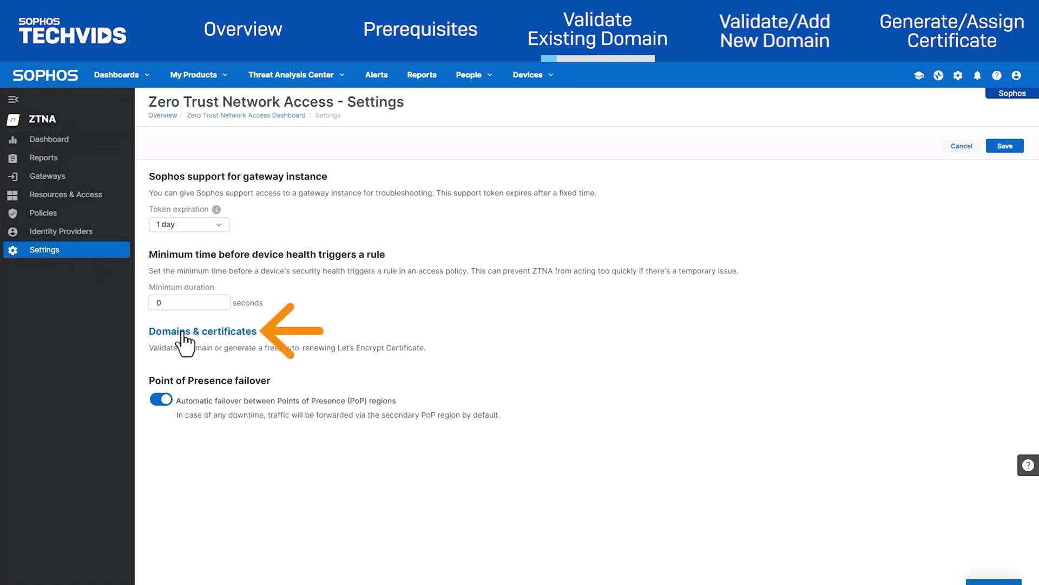
click(182, 332)
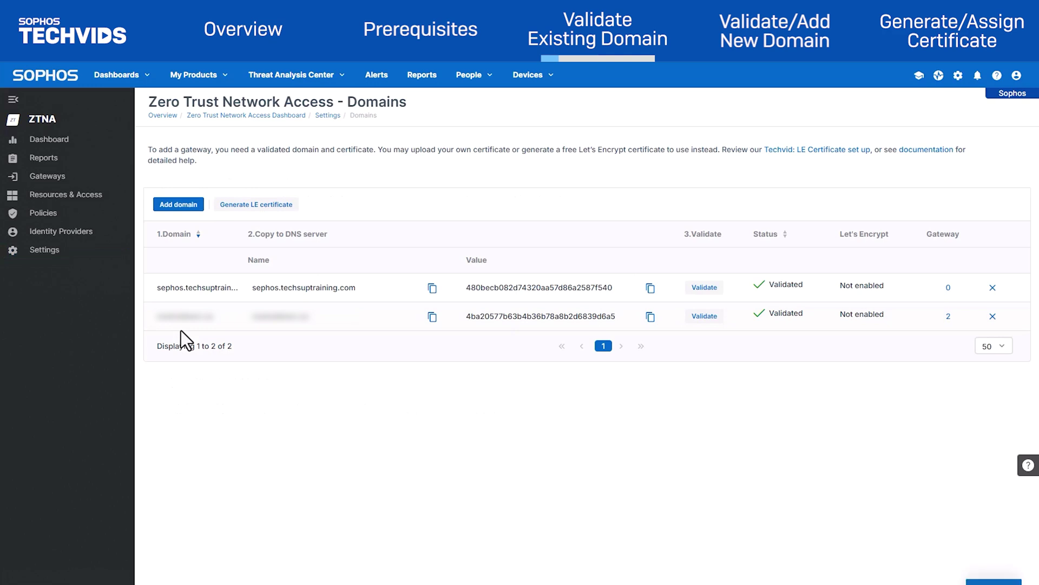
click(281, 211)
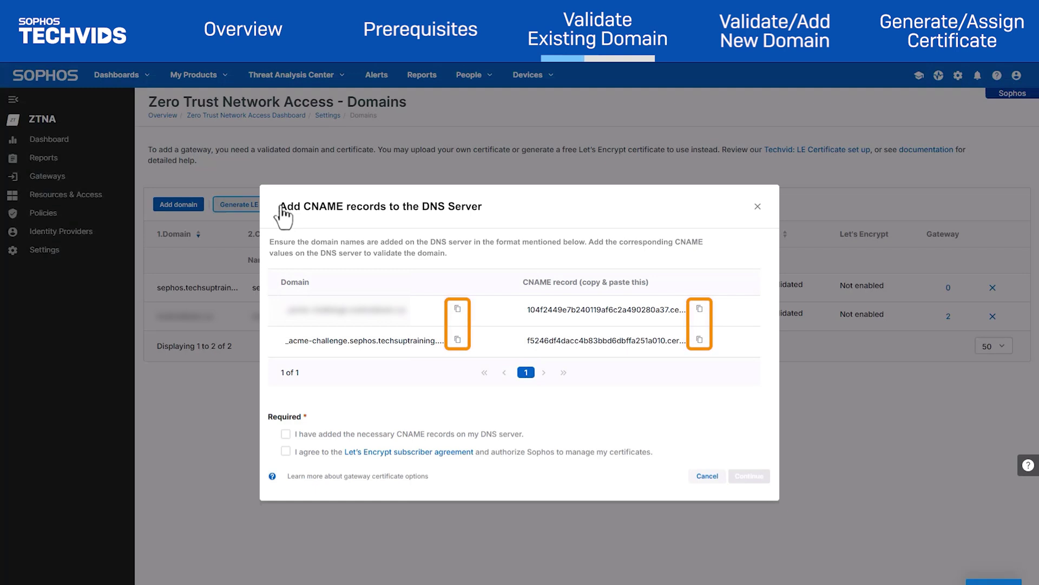
click(458, 308)
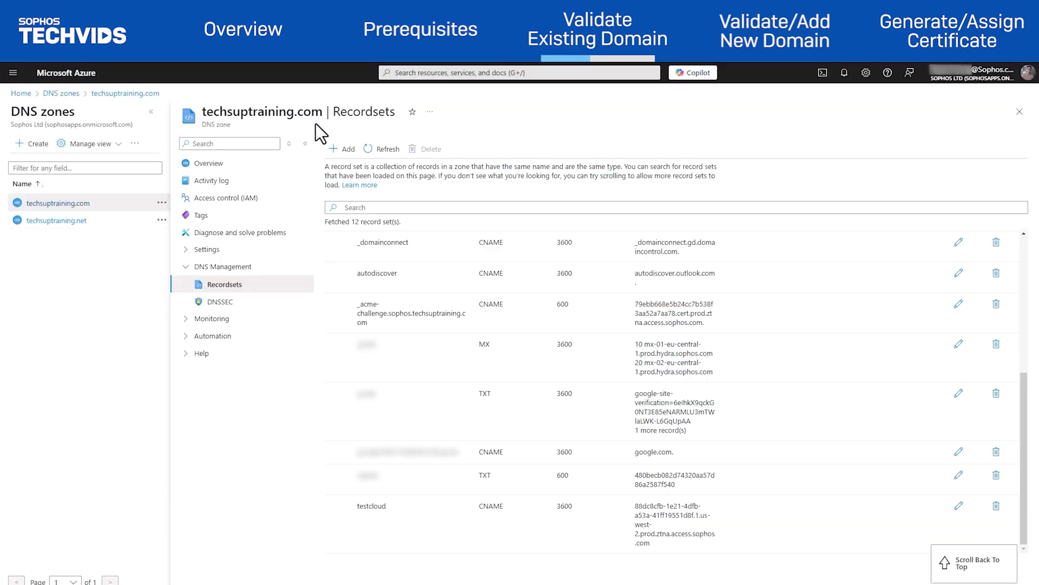
In Microsoft Azure, start a record set named _acme-challenge.sephos of type CNAME in the techsuptraining.com DNS zone.
click(340, 146)
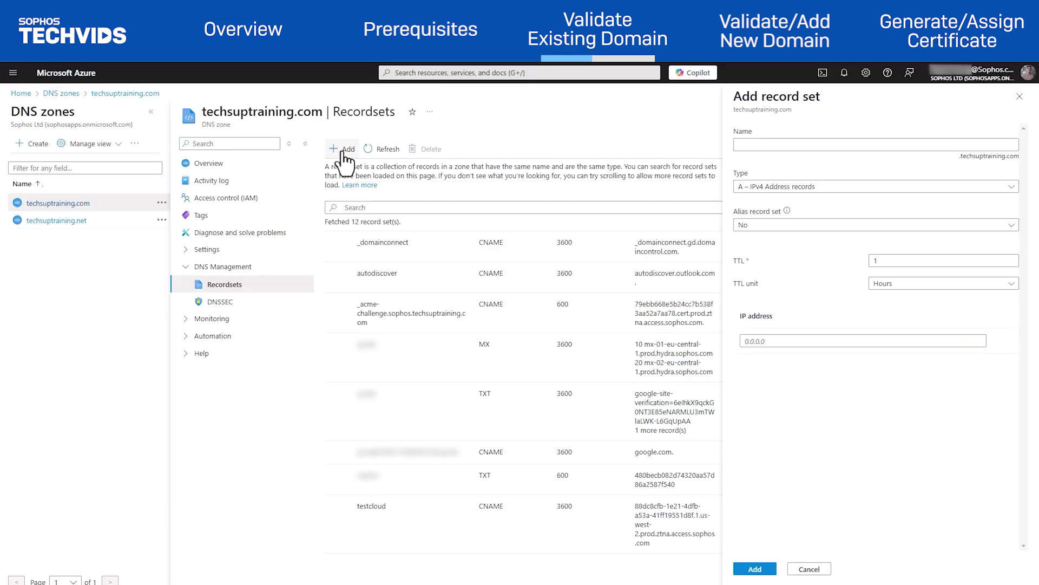
click(780, 145)
key(ctrl+v)
click(764, 186)
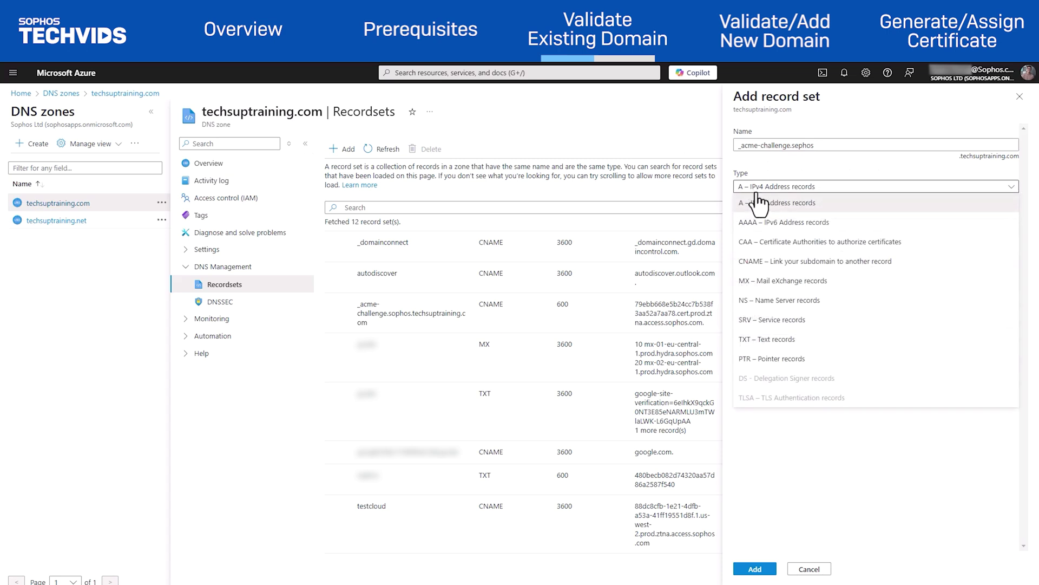
click(763, 262)
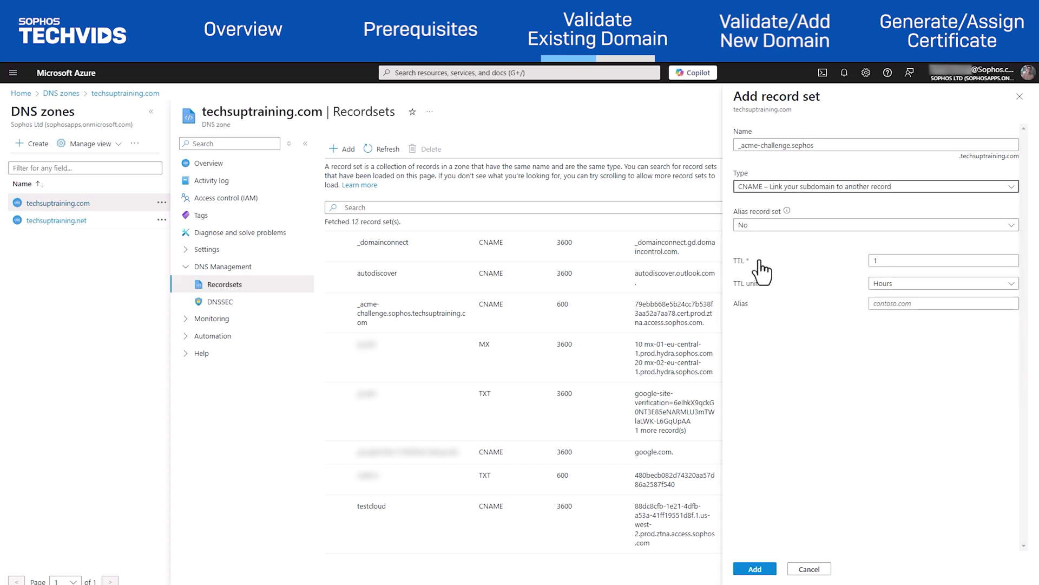
Set the record's TTL to 10 minutes, use the copied CNAME value as its alias, and add it to the zone.
click(890, 283)
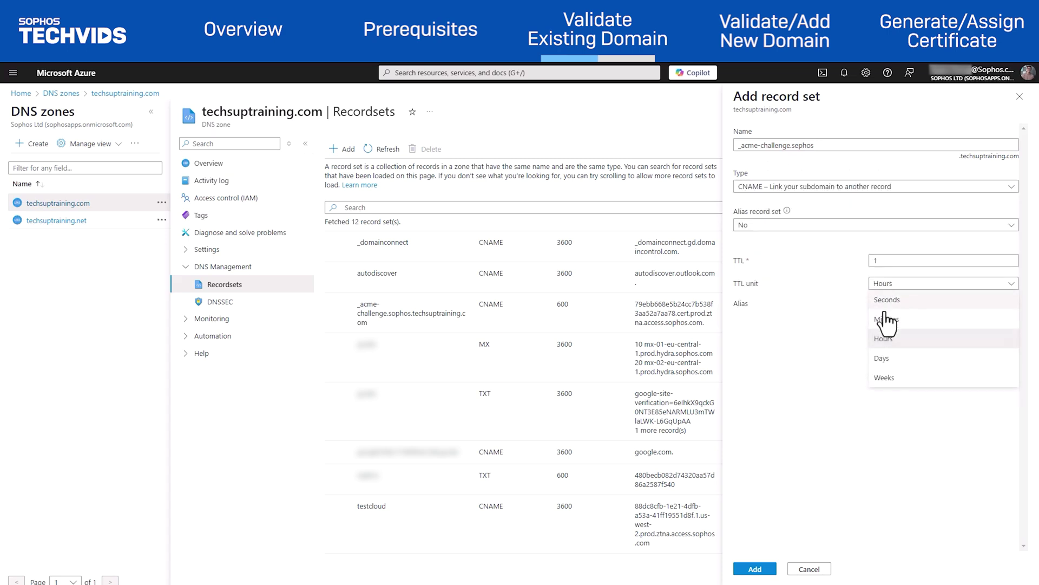
click(886, 320)
double_click(880, 260)
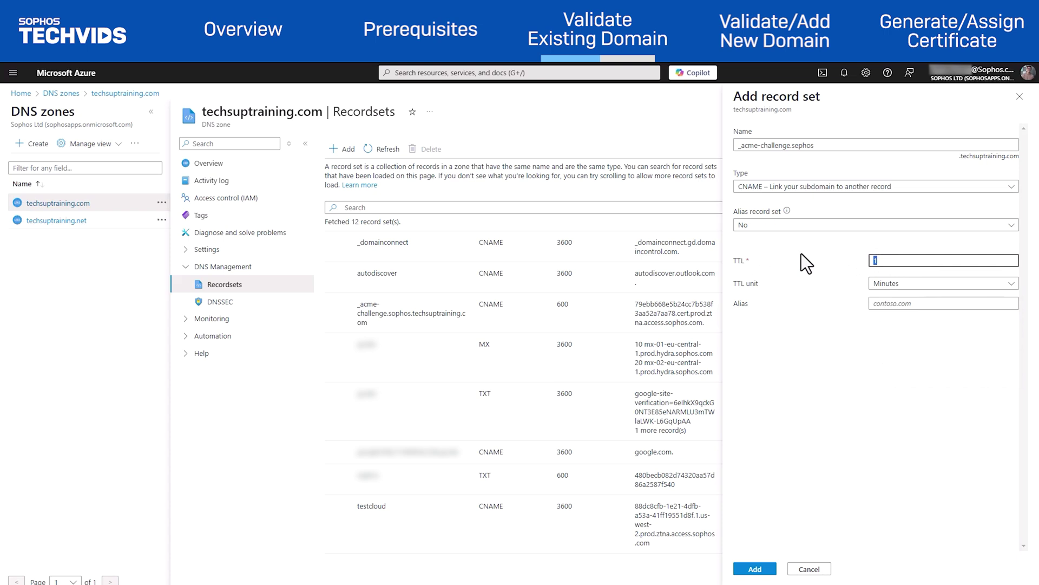
text(10)
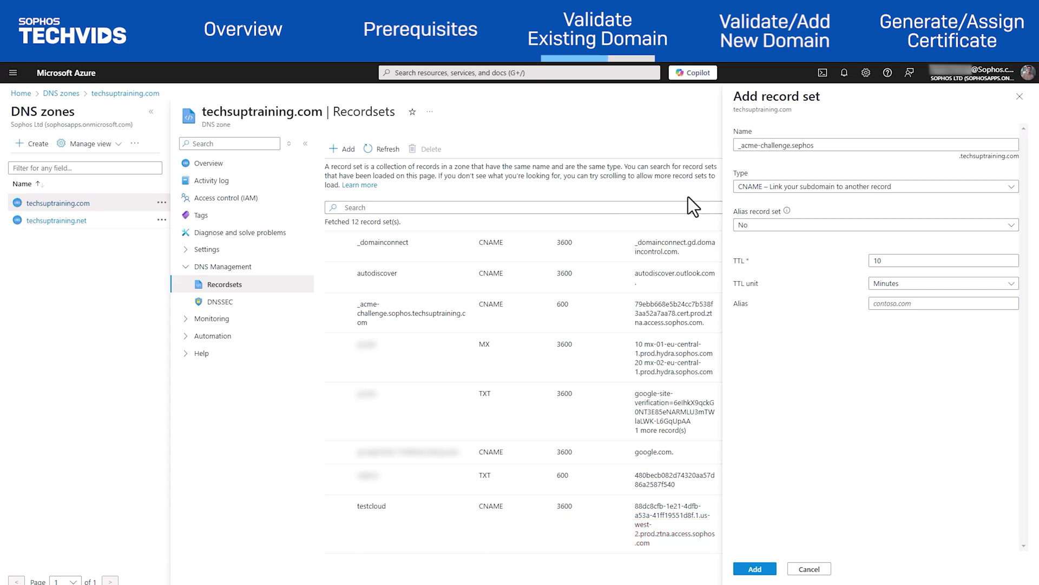
click(896, 303)
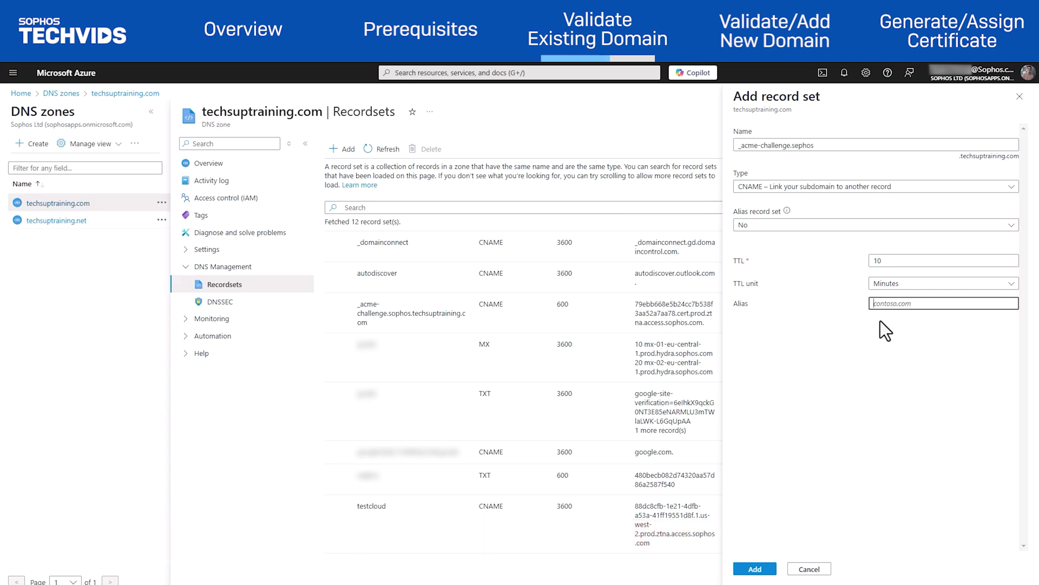
key(ctrl+v)
click(841, 358)
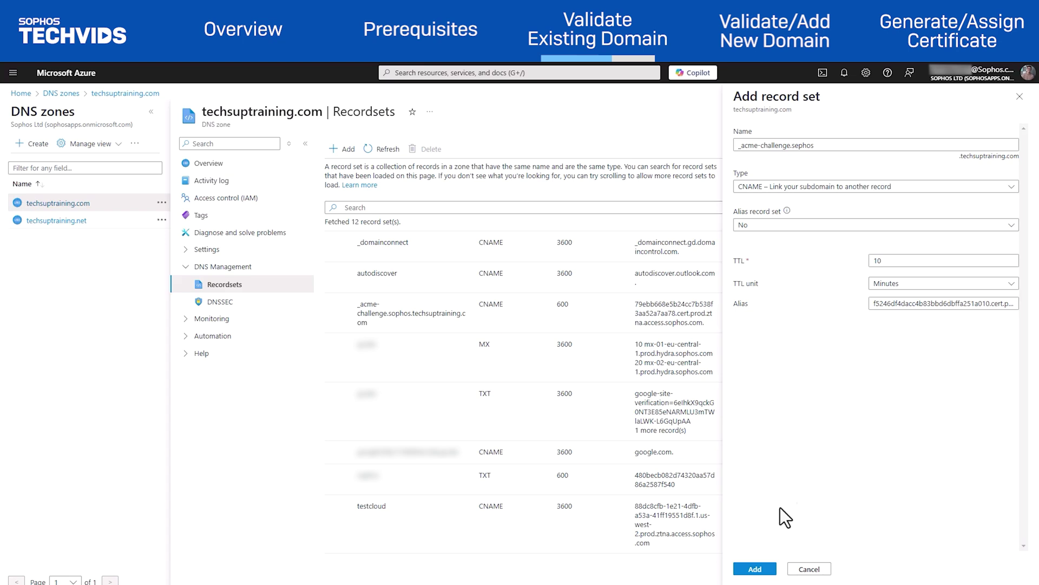
click(756, 568)
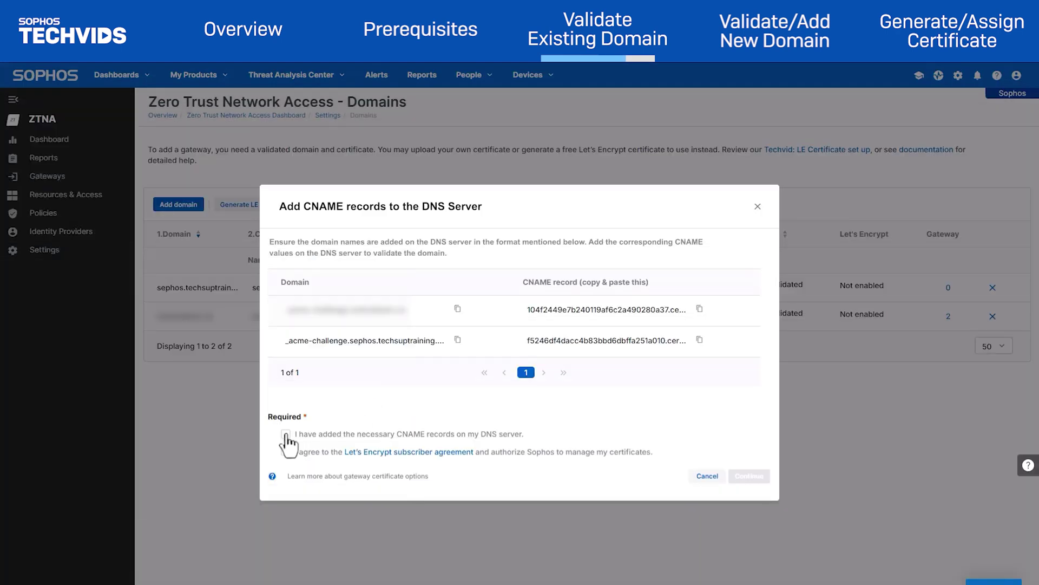
Back in Sophos Central, confirm the CNAME records were added and accept the Let's Encrypt subscriber agreement in both certificate dialogs.
click(285, 433)
click(285, 450)
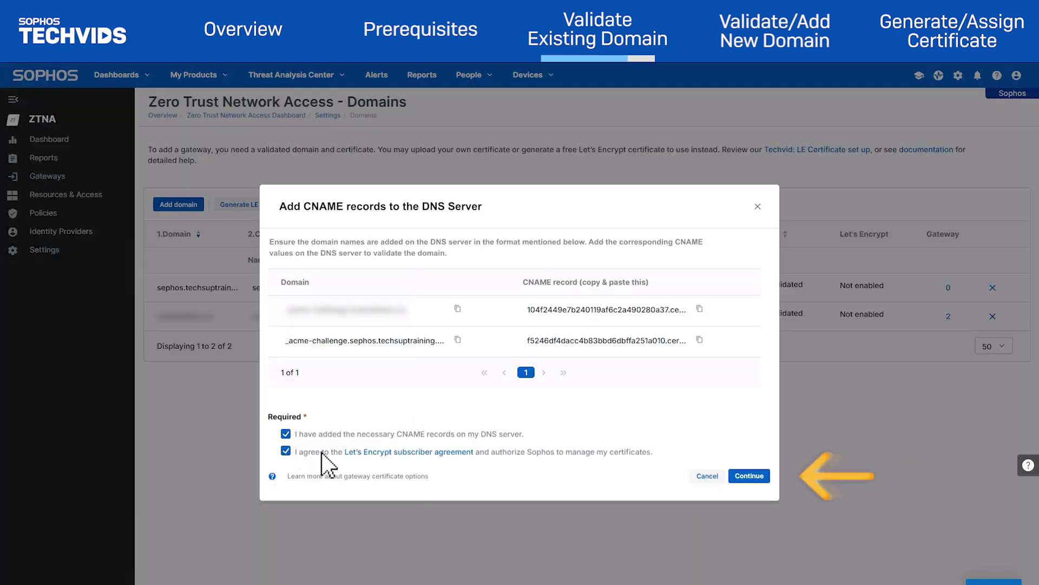
click(749, 477)
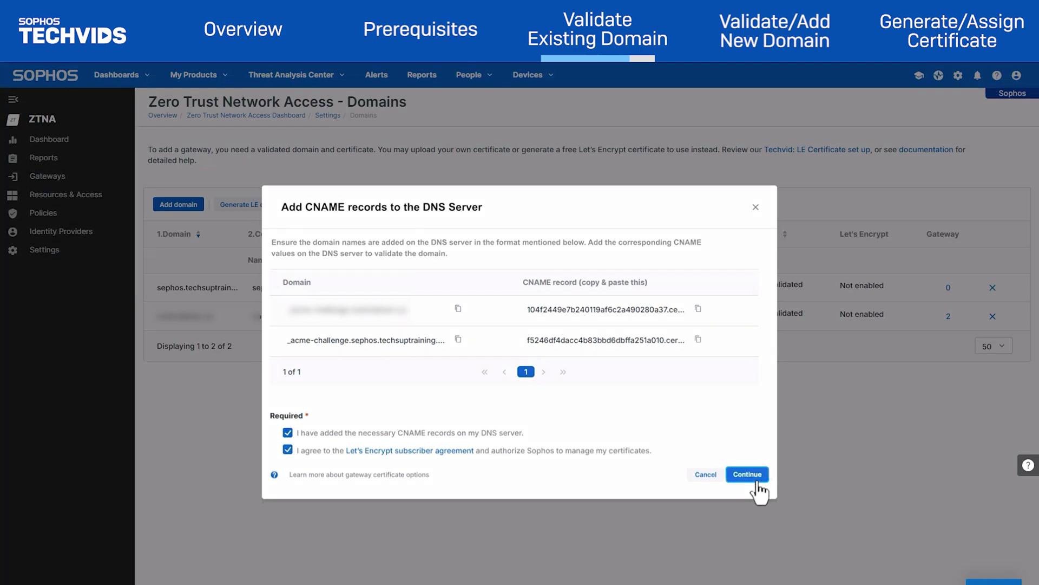
click(332, 357)
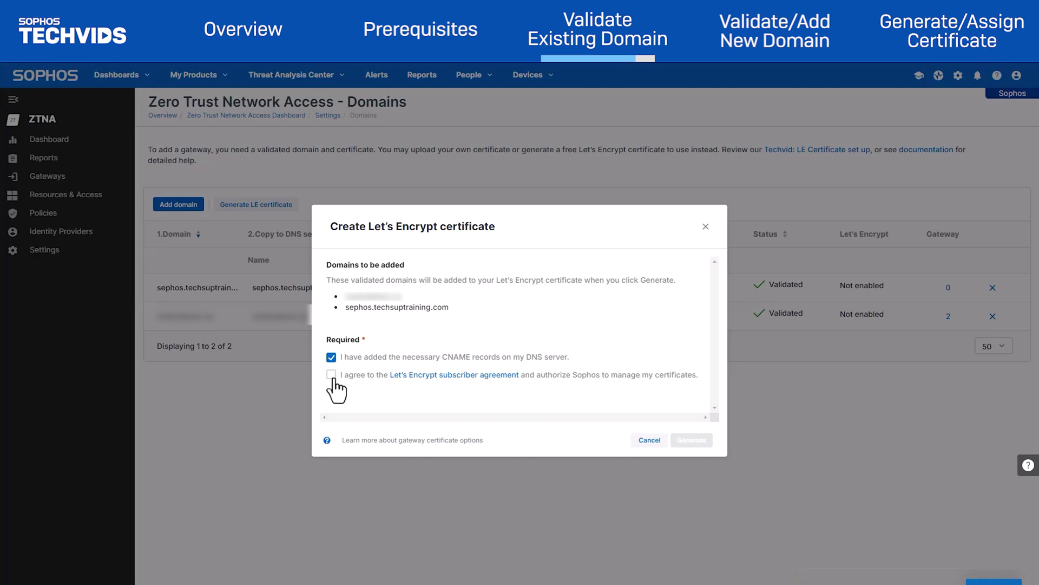
click(331, 375)
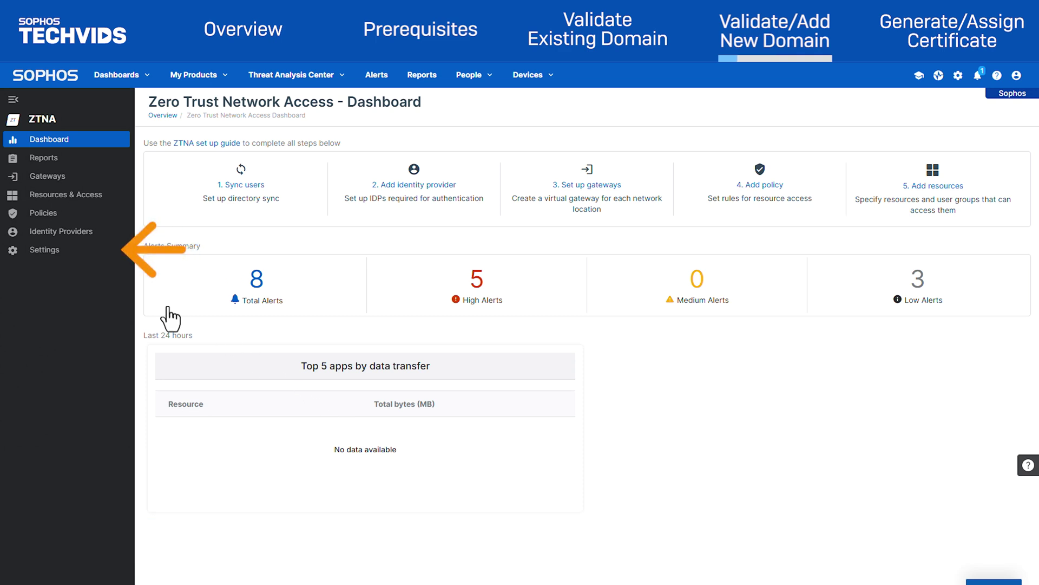
Add the domain sophos.techsuptraining.com in the ZTNA domains and certificates settings and copy its CNAME record name.
click(69, 265)
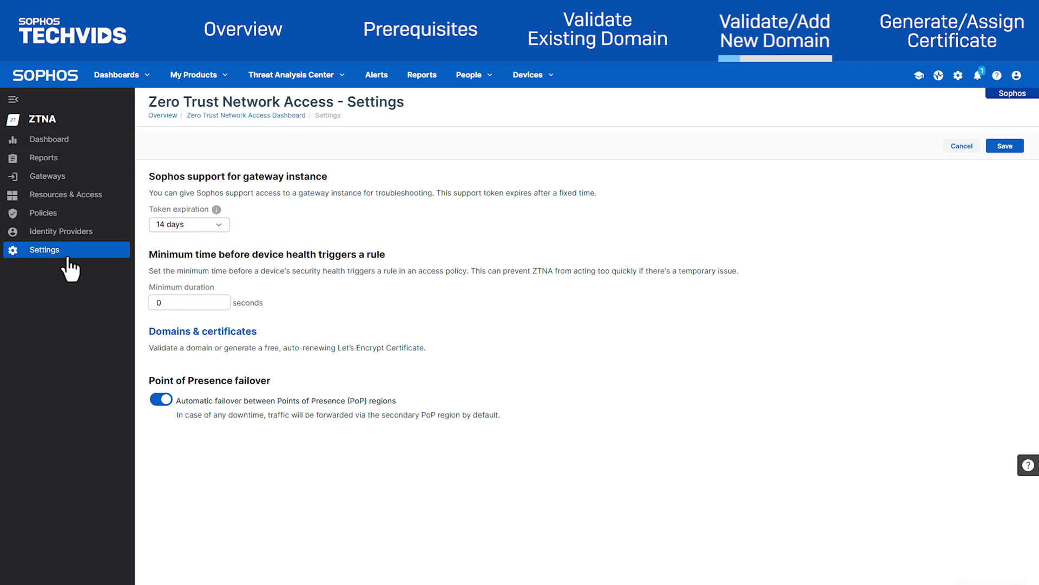
click(208, 338)
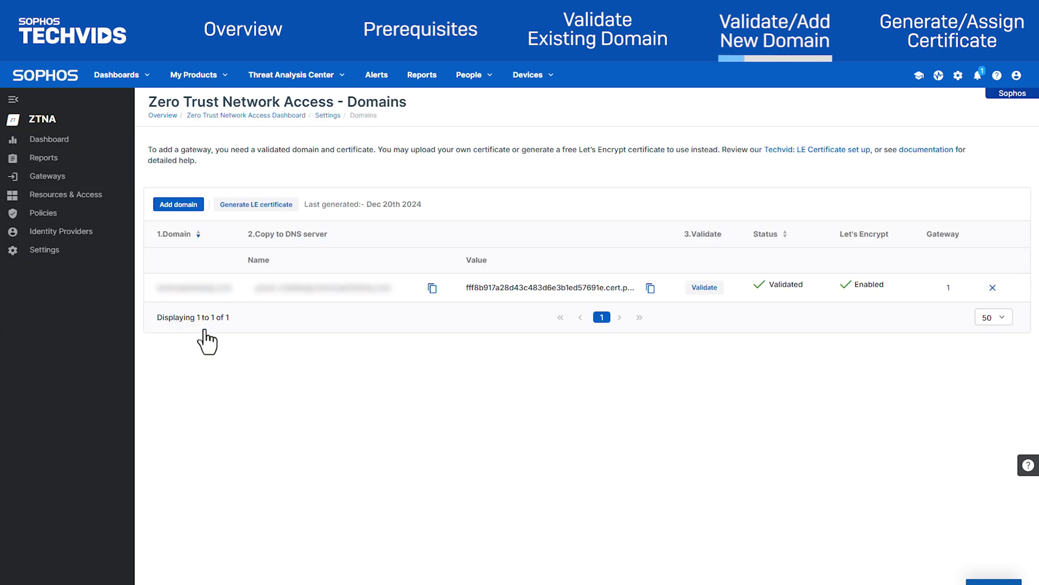
click(164, 209)
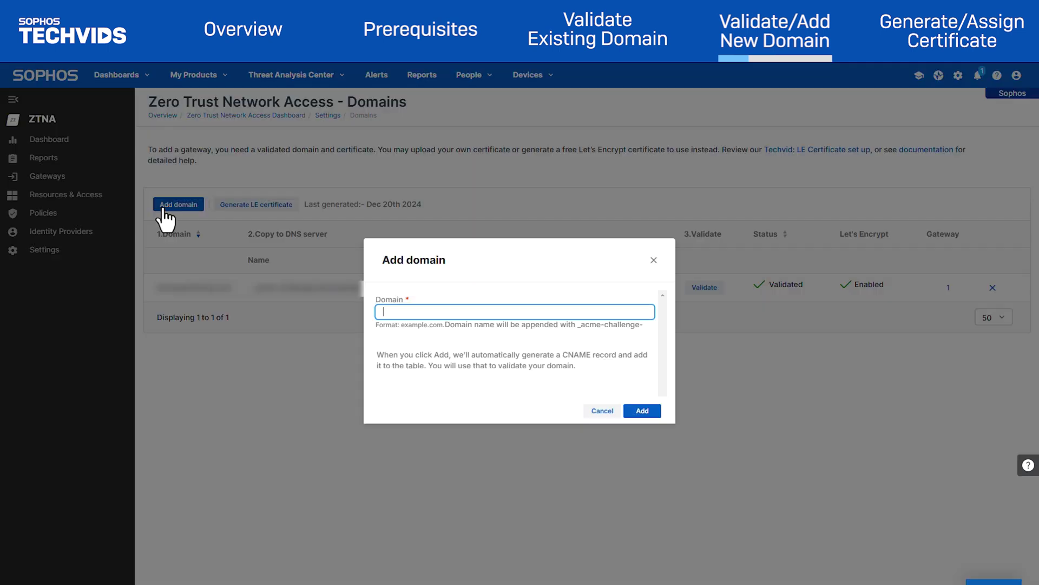
text(sophos.techsuptraining.com)
click(653, 414)
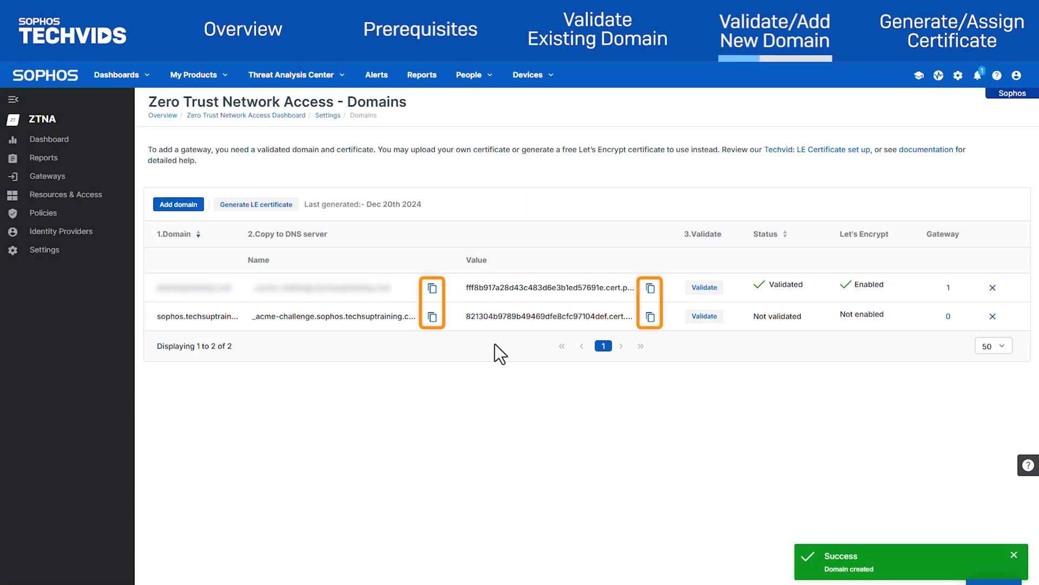
click(433, 317)
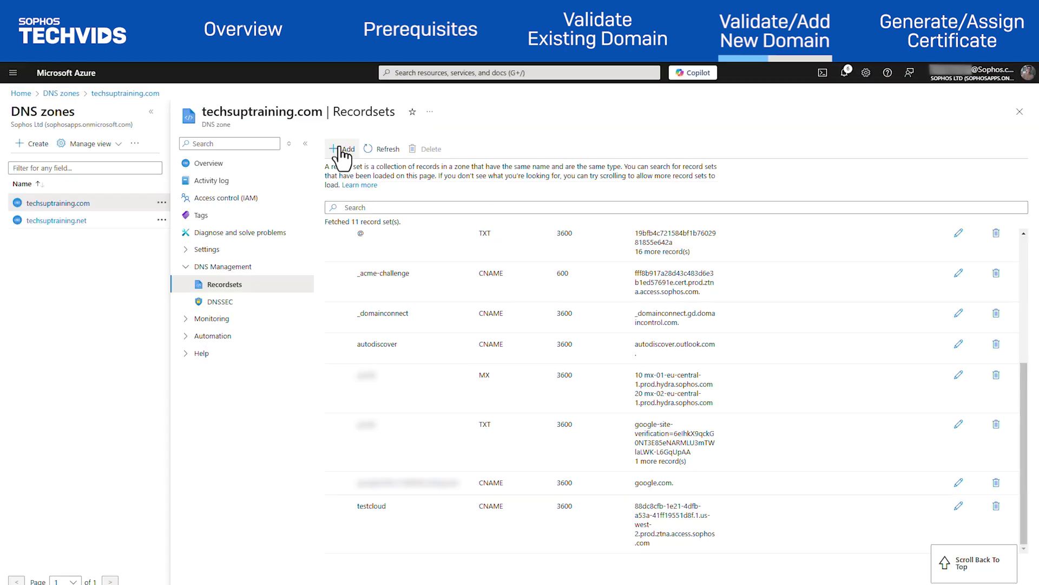
In Microsoft Azure, start a CNAME record set named _acme-challenge.sophos in techsuptraining.com, removing the duplicate zone suffix from the pasted name.
click(341, 150)
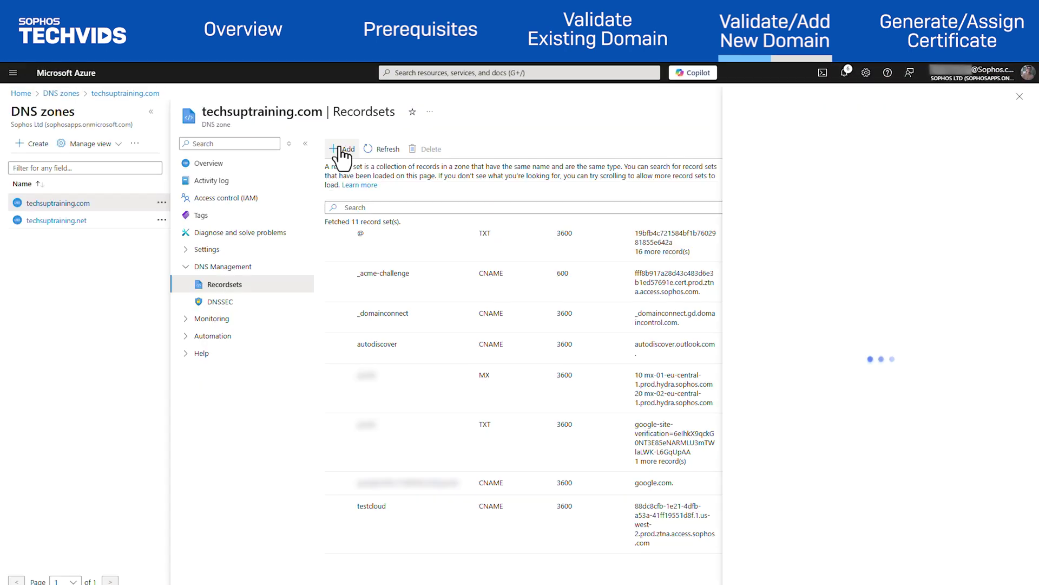
click(794, 145)
key(ctrl+v)
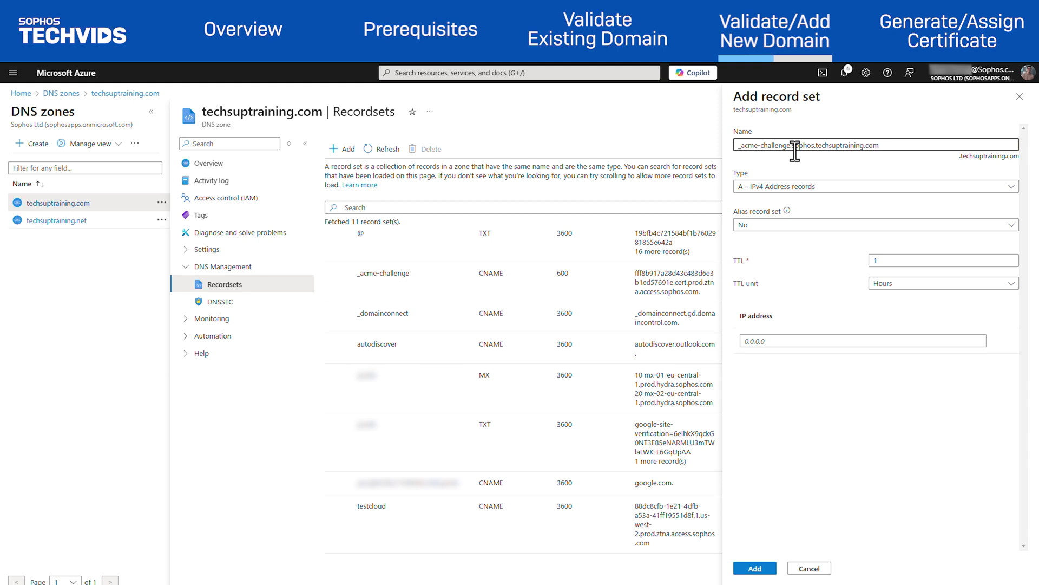
drag(879, 145, 865, 147)
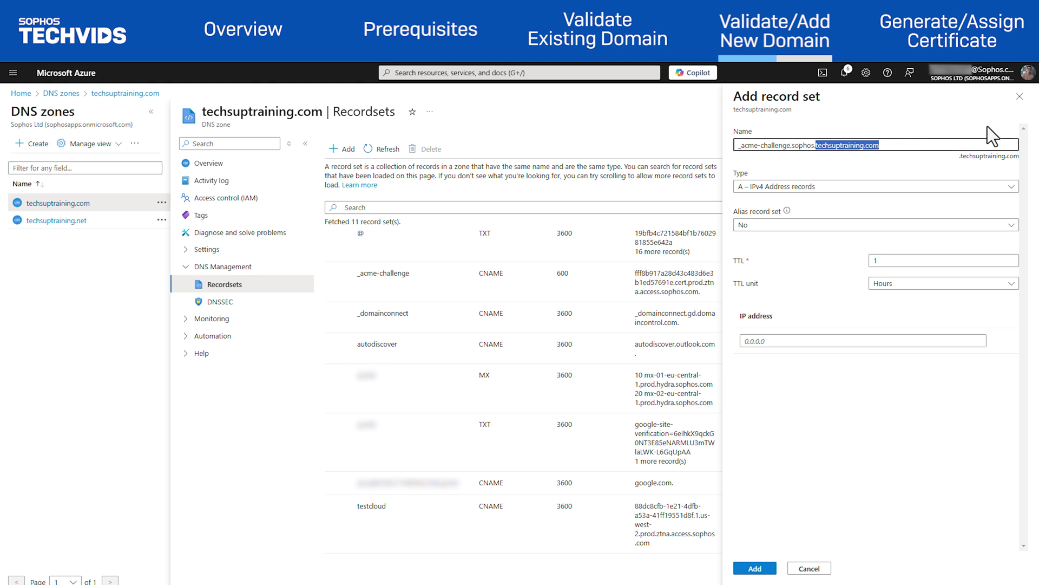
key(BackSpace)
click(904, 187)
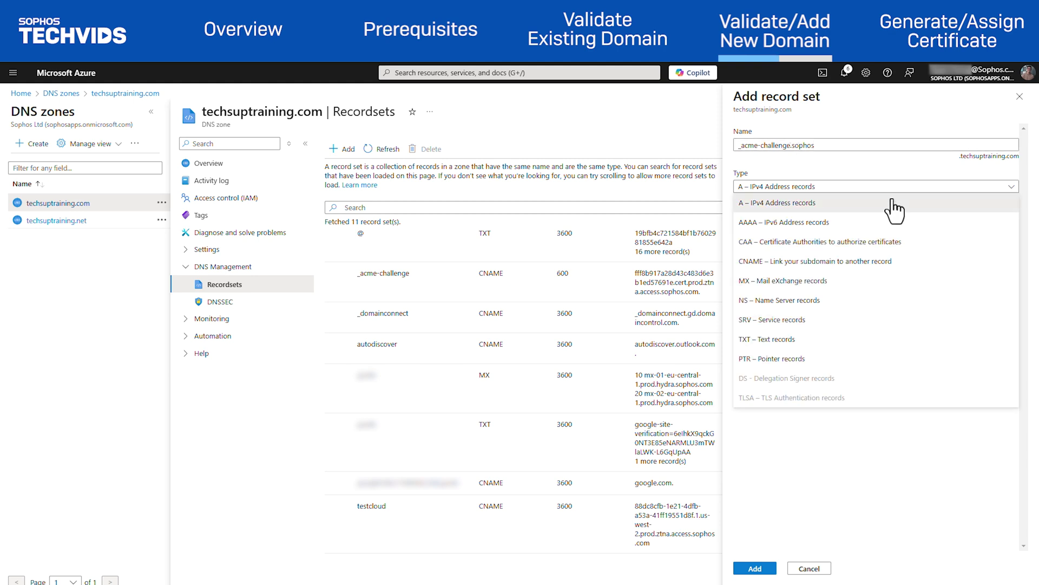
click(801, 263)
Give the _acme-challenge.sophos record a TTL of 10 minutes and the copied CNAME value as alias, and add it.
click(886, 260)
text(0)
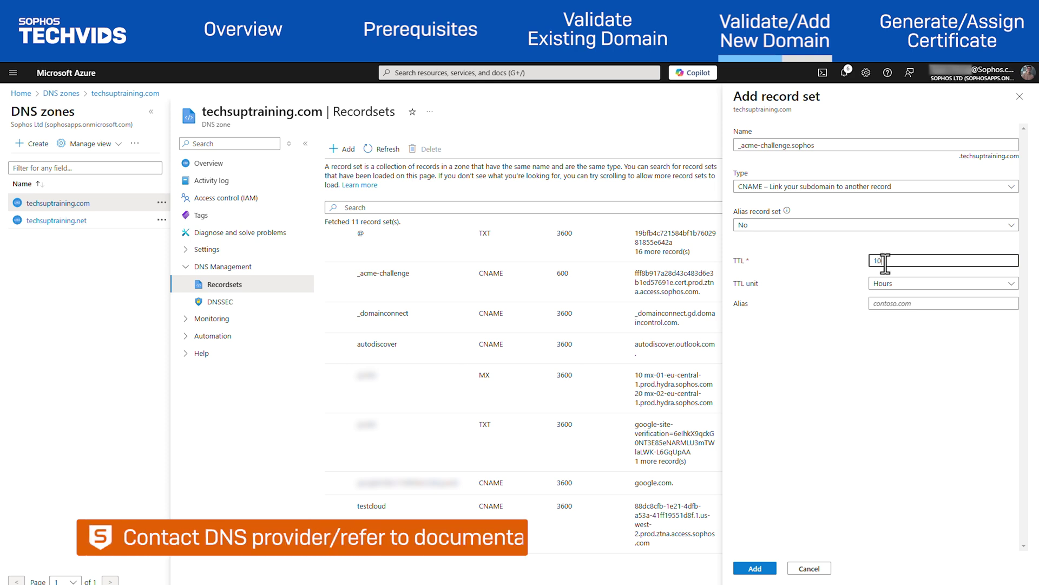
click(883, 283)
click(892, 338)
click(902, 304)
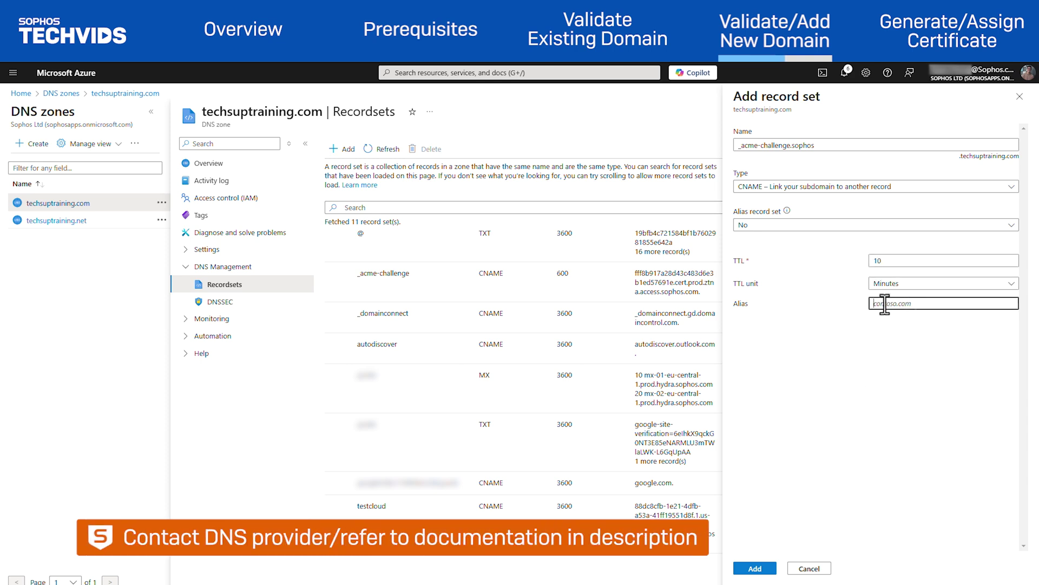
key(ctrl+v)
click(827, 380)
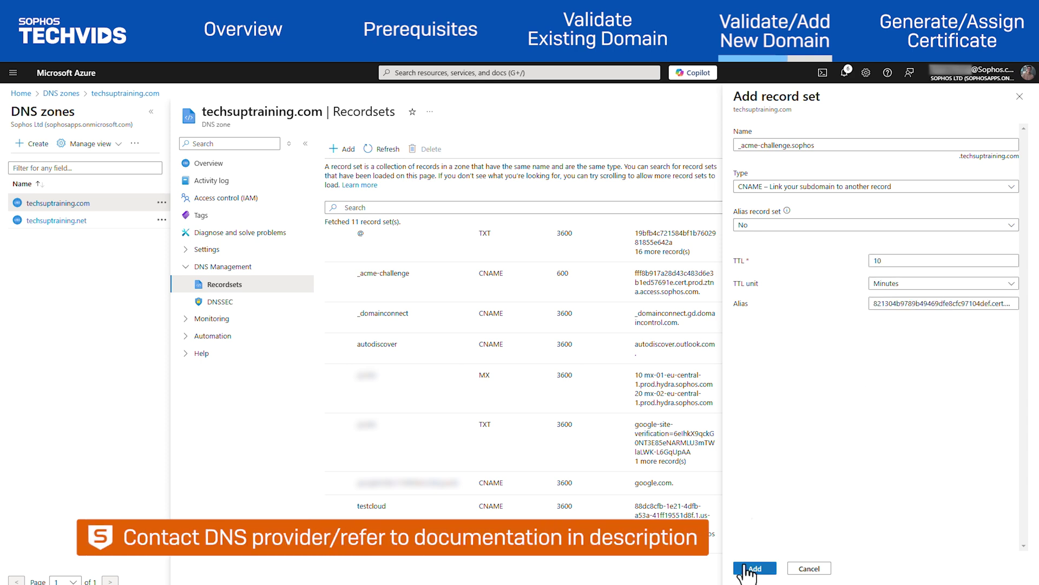
click(745, 568)
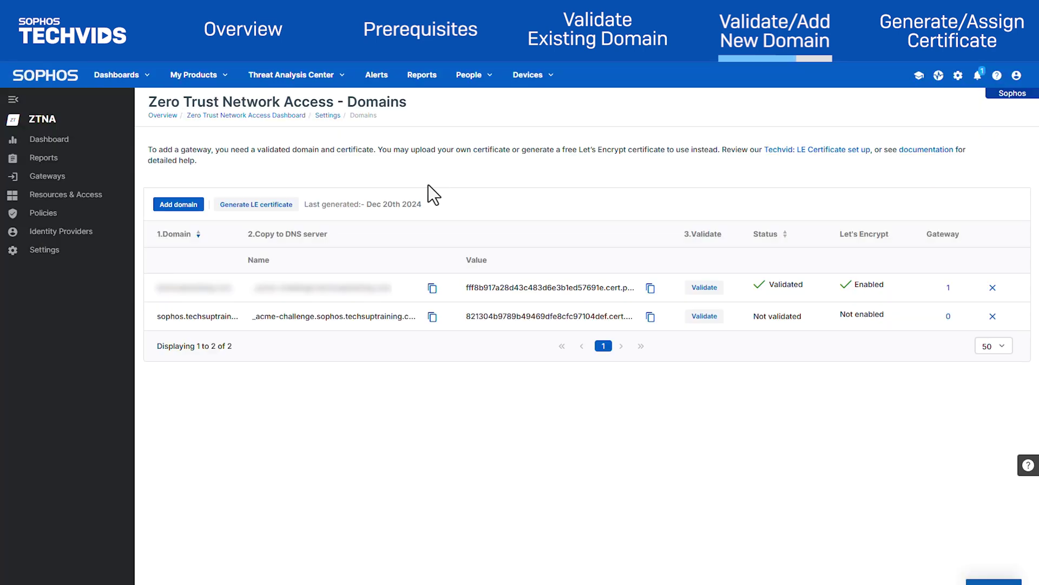
In Sophos Central, validate the sophos.techsuptraining.com domain, confirming that its CNAME record was added to the DNS server.
click(706, 319)
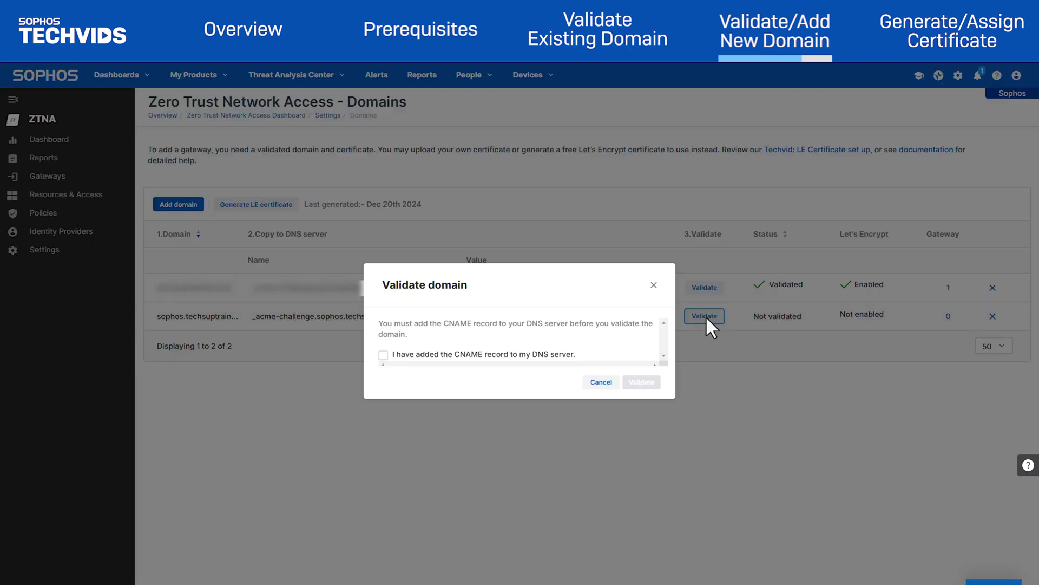
click(381, 361)
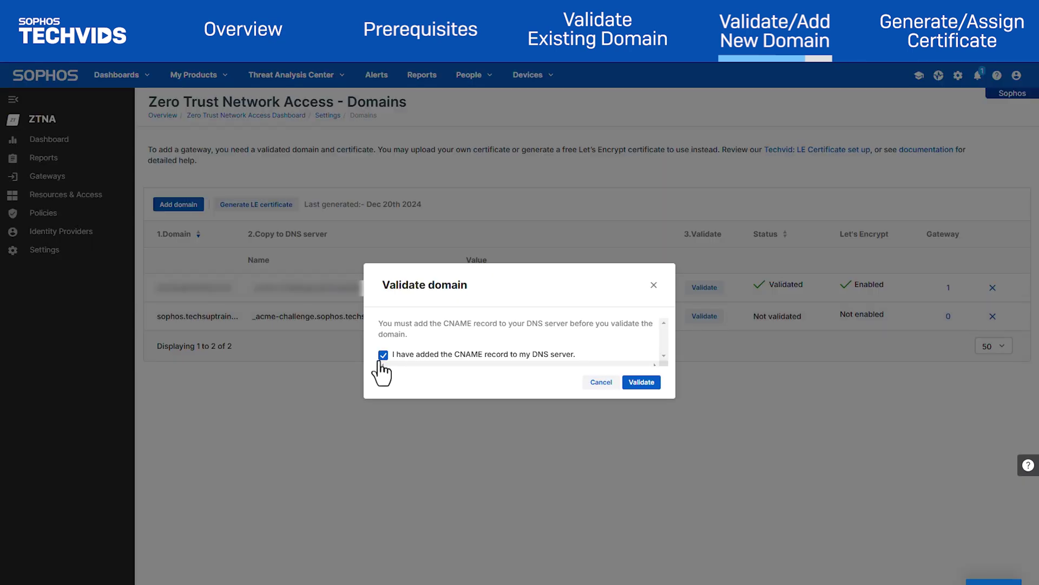
click(642, 382)
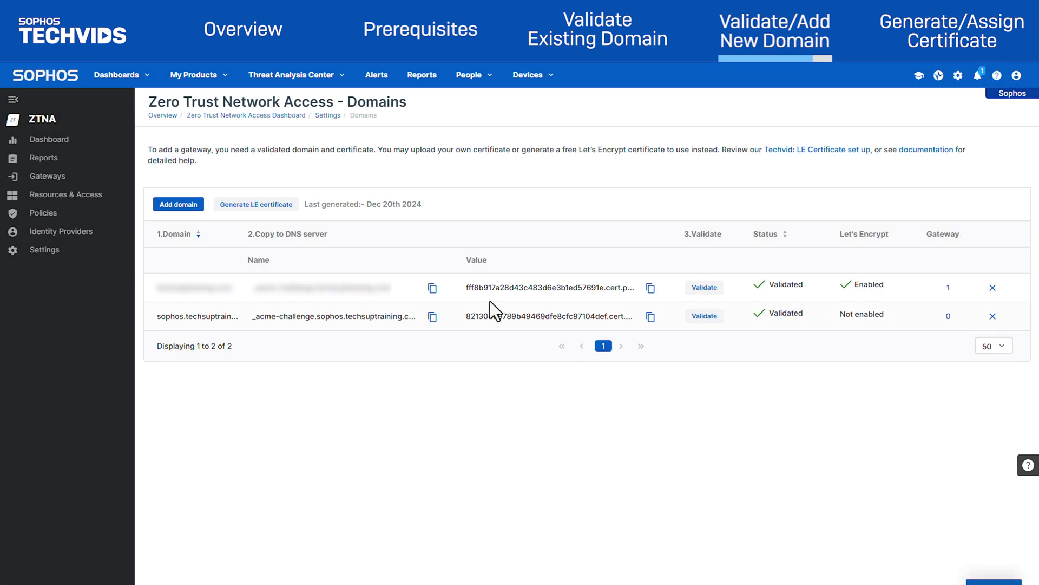
Generate the Let's Encrypt certificate for the validated domains, confirming that the CNAME records were added and agreeing to the subscriber agreement.
click(251, 205)
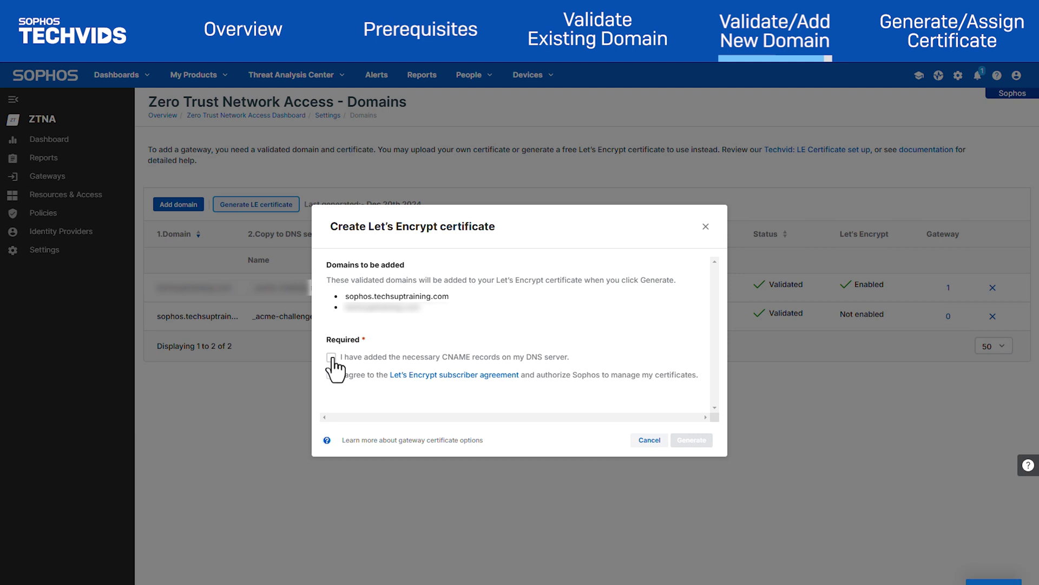
click(331, 358)
click(331, 374)
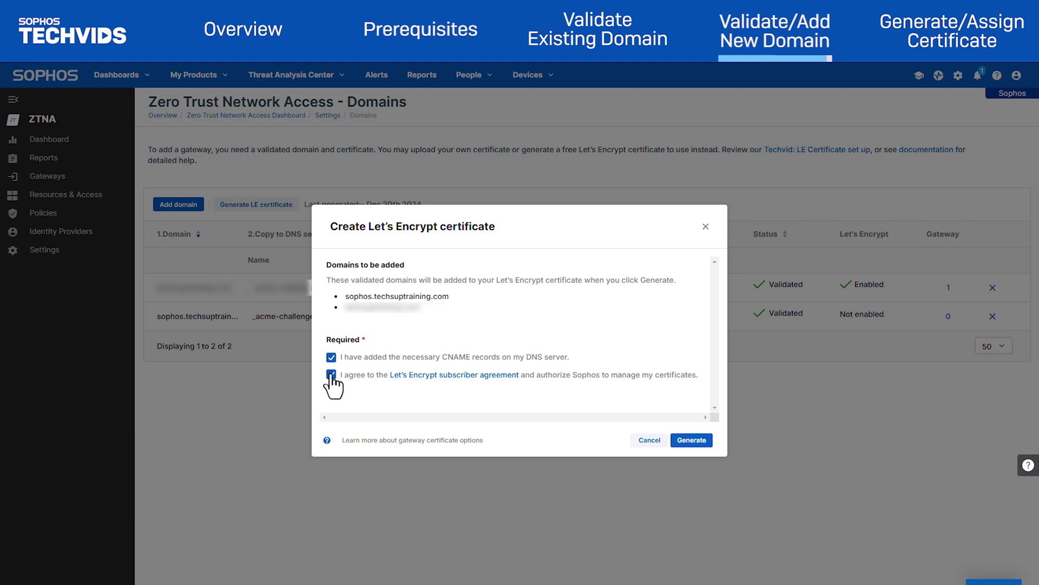
click(687, 442)
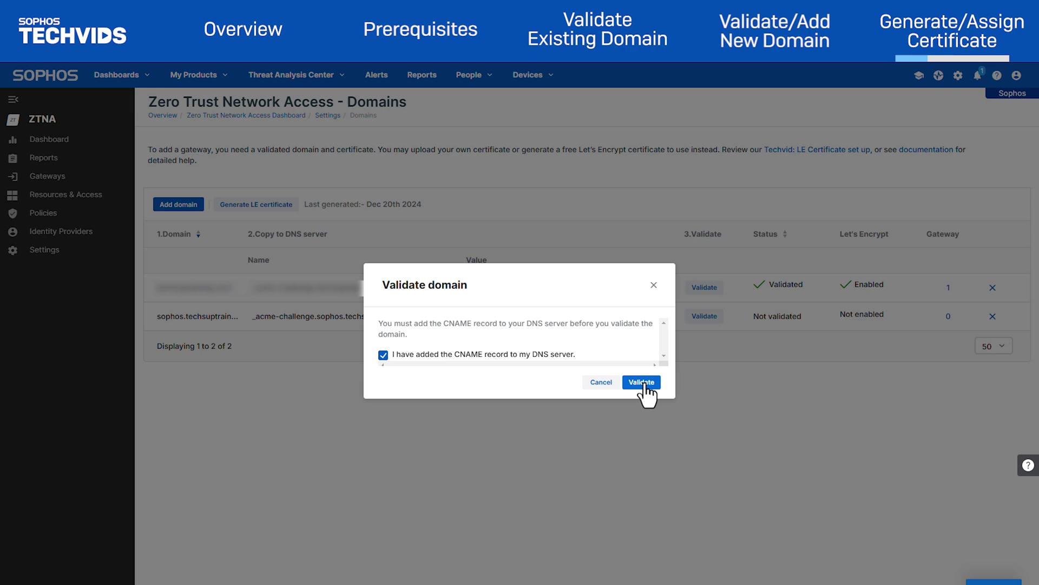
Try to validate sophos.techsuptraining.com, and check the CNAME record of _acme-challenge.sophos.techsuptraining.com with a CNAME lookup in SuperTool.
click(643, 382)
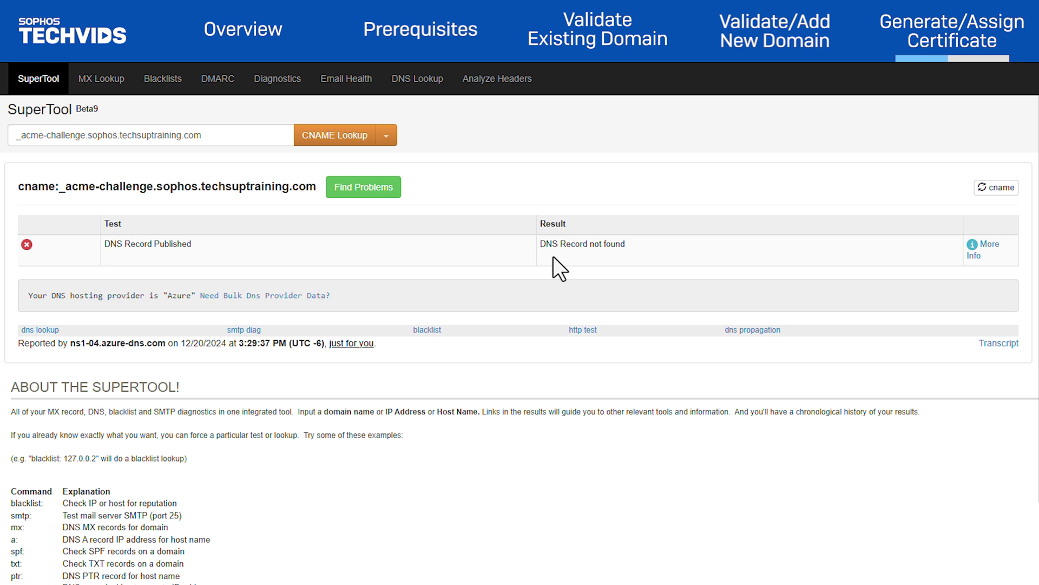
click(333, 144)
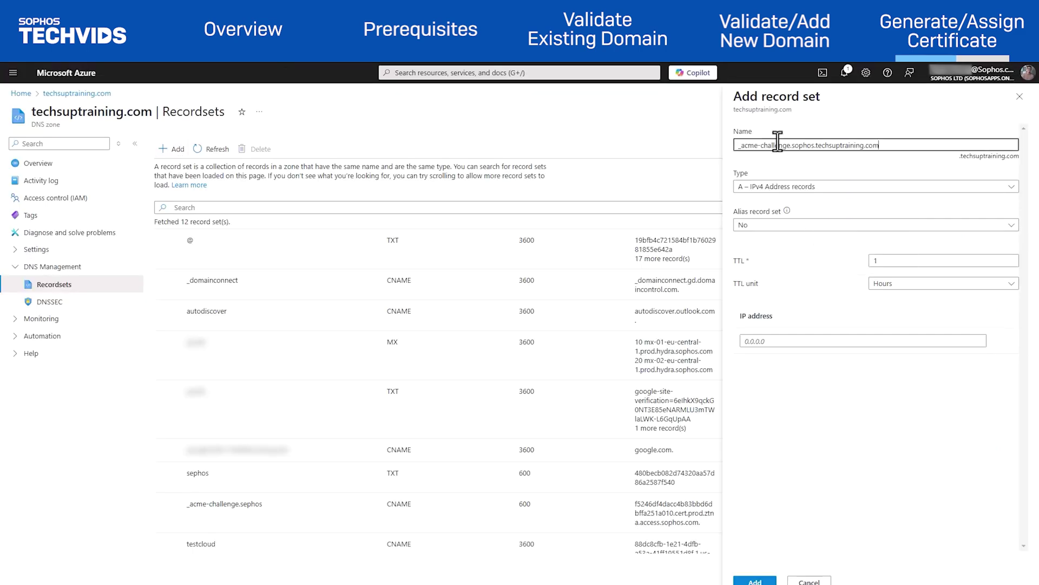
In Microsoft Azure, name the new techsuptraining.com record set _acme-challenge.sophos by removing the duplicate zone suffix, and make it a CNAME record.
key(BackSpace)
key(BackSpace)
key(BackSpace)
key(BackSpace)
key(BackSpace)
key(BackSpace)
key(BackSpace)
key(BackSpace)
key(BackSpace)
key(BackSpace)
key(BackSpace)
key(BackSpace)
key(BackSpace)
key(BackSpace)
key(BackSpace)
key(BackSpace)
key(BackSpace)
key(BackSpace)
key(BackSpace)
key(BackSpace)
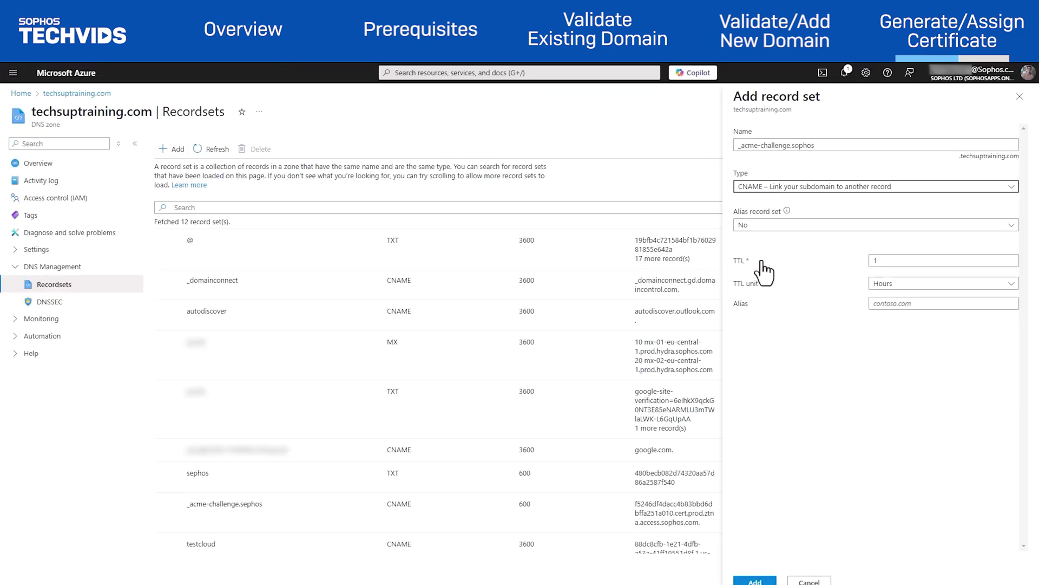
Set the record's TTL value to 10, fill in the CNAME value from Sophos Central as alias, and add the record set.
text(0)
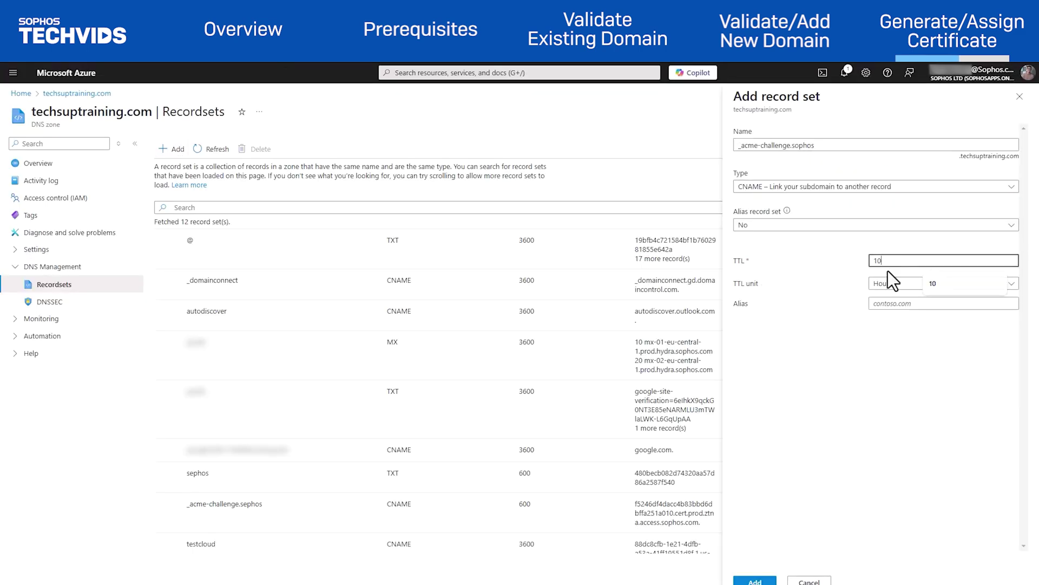
click(944, 303)
click(755, 579)
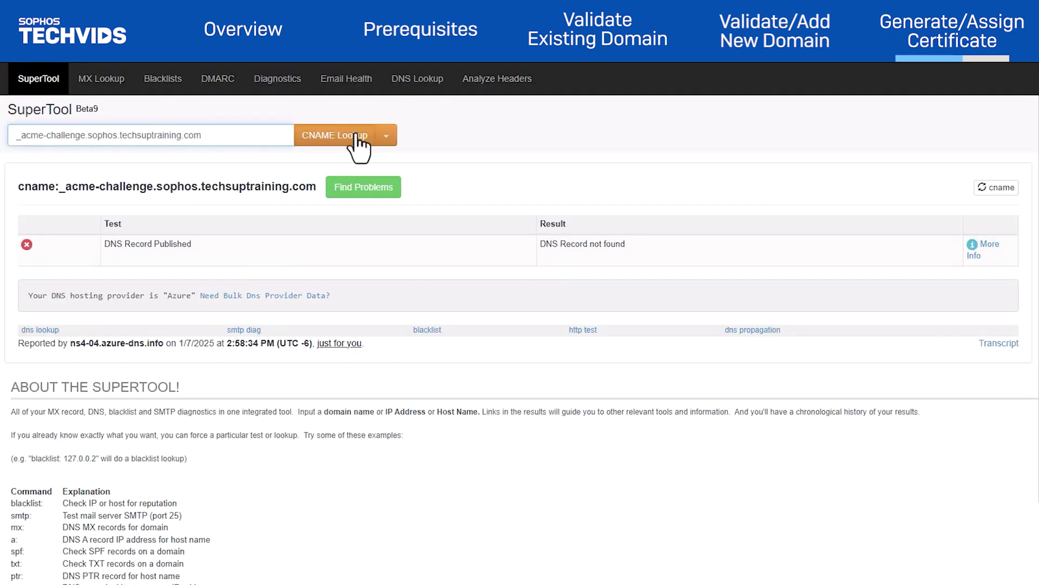
Repeat the CNAME lookup in SuperTool, and in Sophos Central validate sophos.techsuptraining.com, confirming that its CNAME record was added to the DNS server.
click(356, 135)
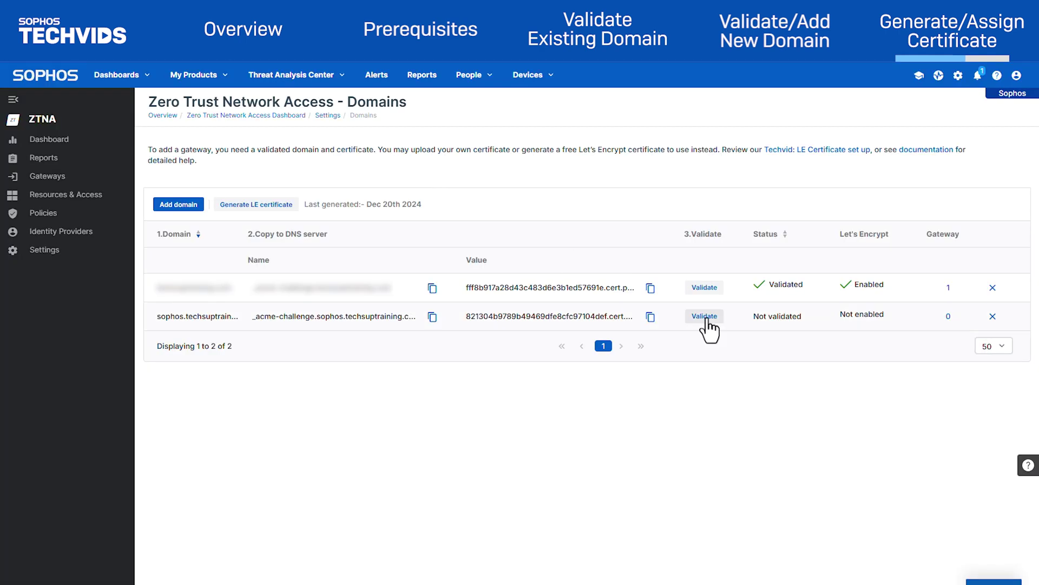
click(704, 316)
click(535, 355)
click(641, 382)
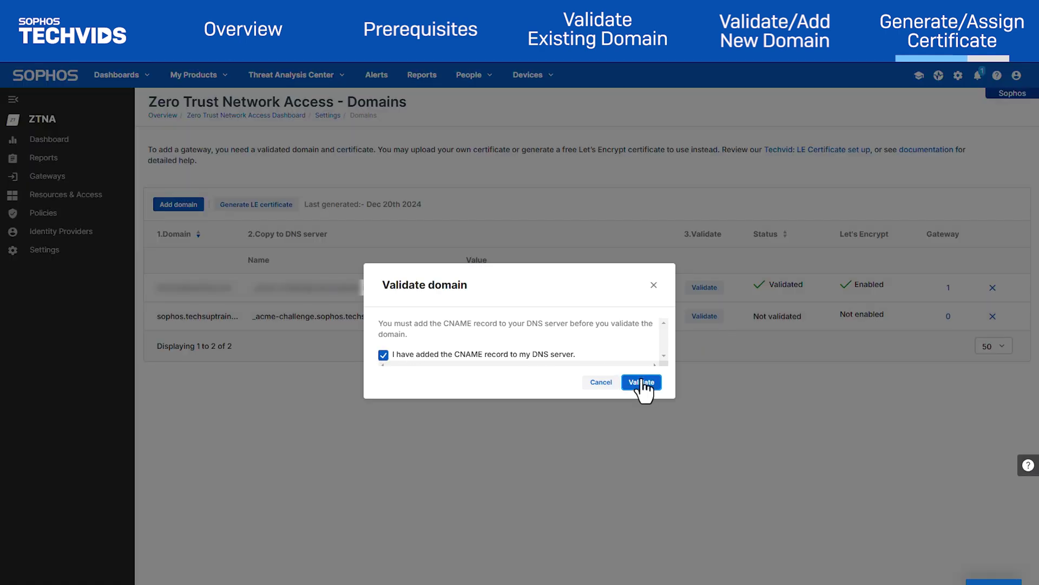
Generate a Let's Encrypt certificate covering sophos.techsuptraining.com, accepting both required statements on CNAME records and the subscriber agreement.
click(254, 204)
click(331, 356)
click(331, 374)
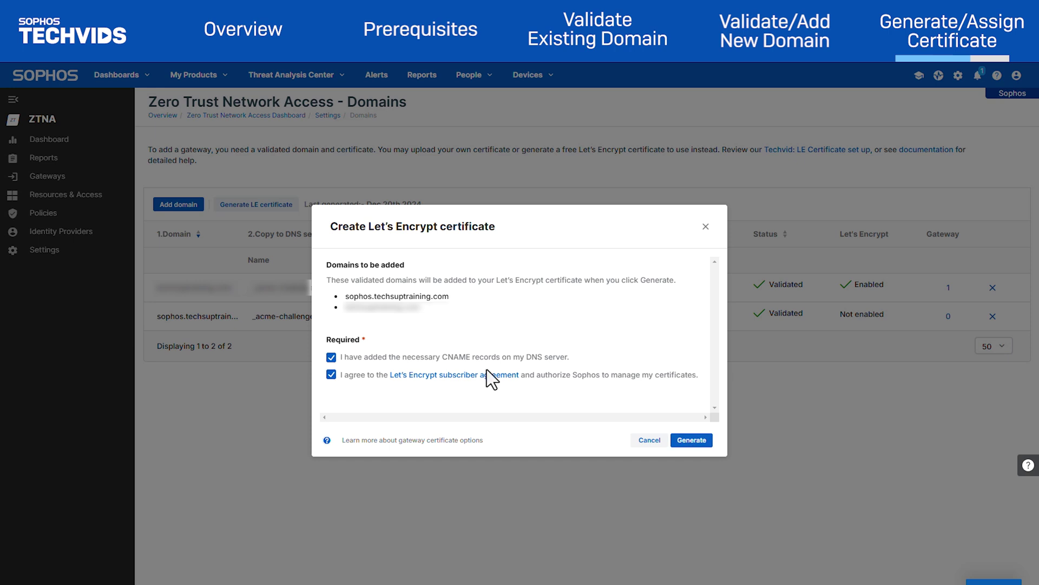
click(691, 440)
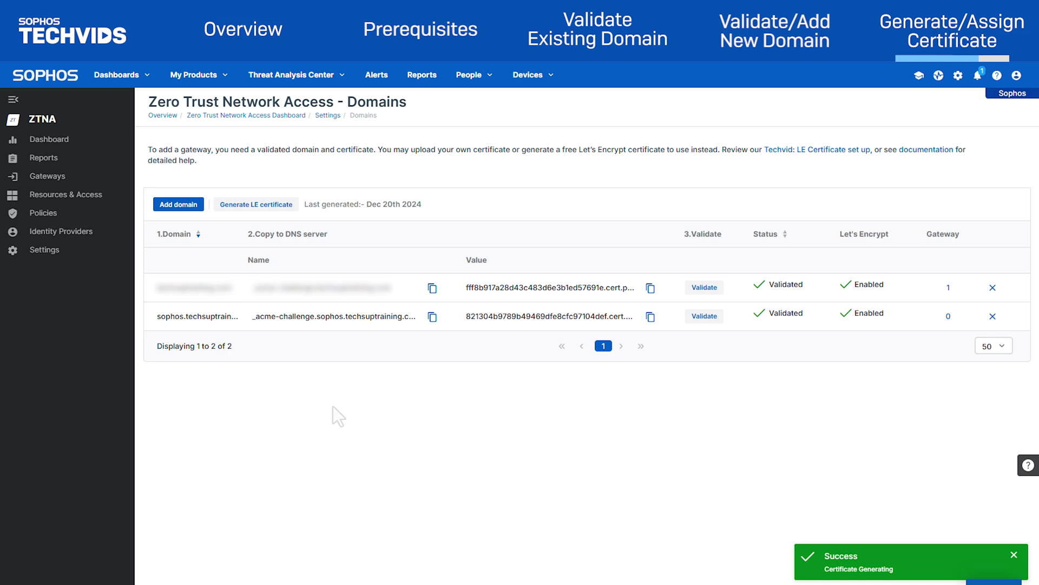
Assign the automatic Let's Encrypt wildcard certificate to the gatewaycloud gateway and save the change.
click(93, 184)
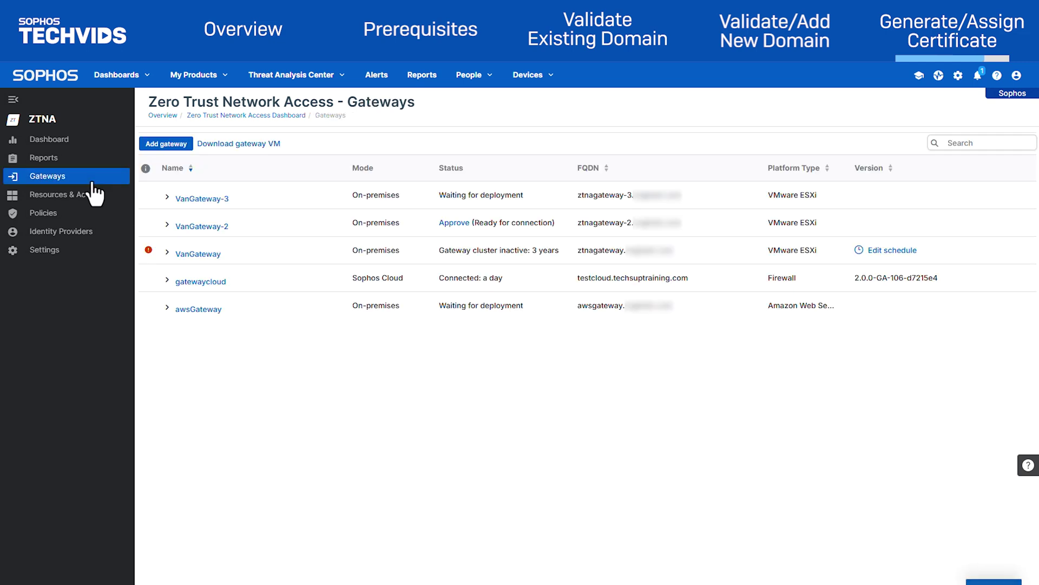
click(200, 283)
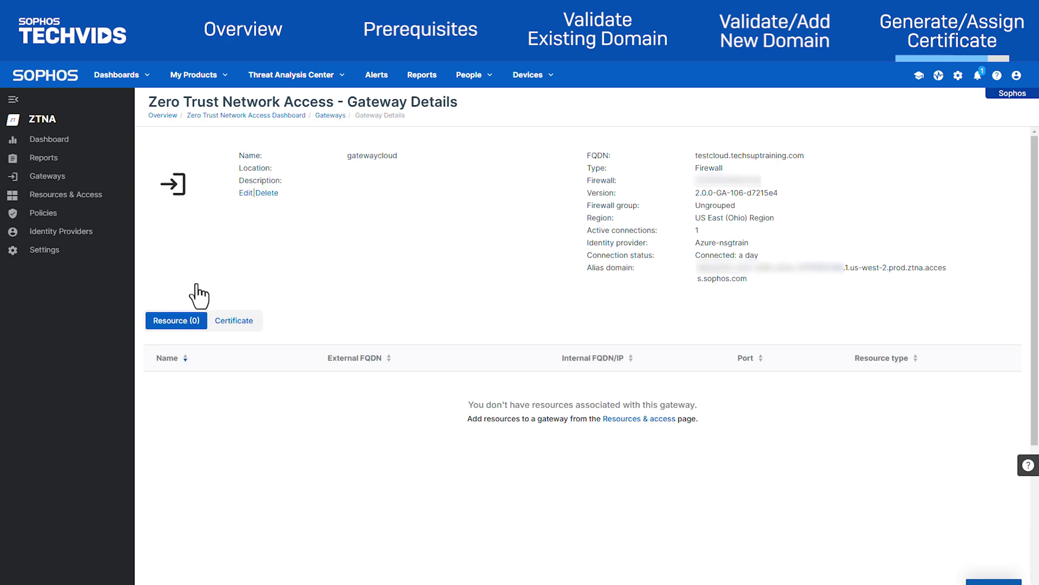
click(239, 322)
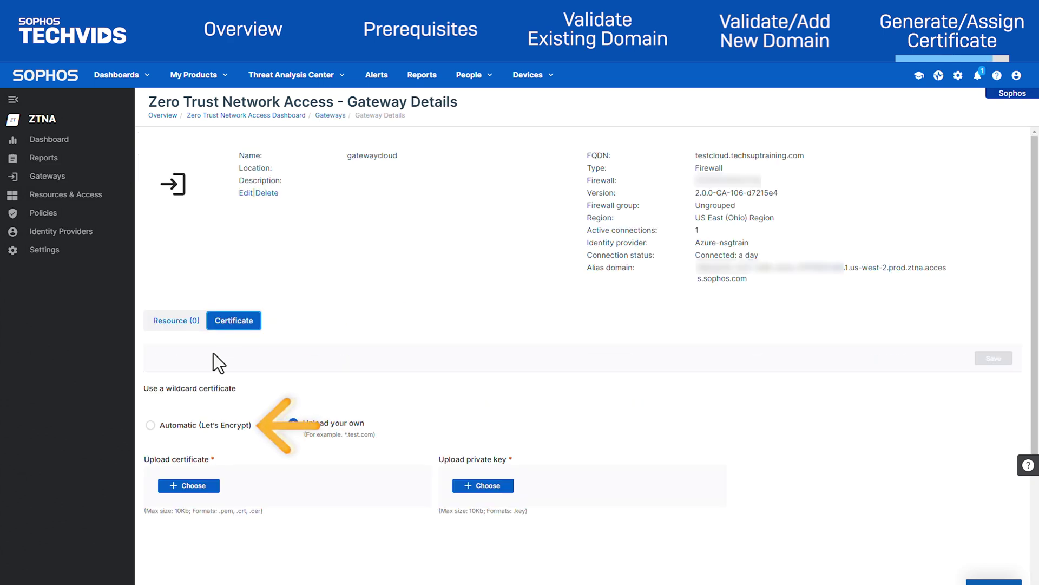
click(151, 425)
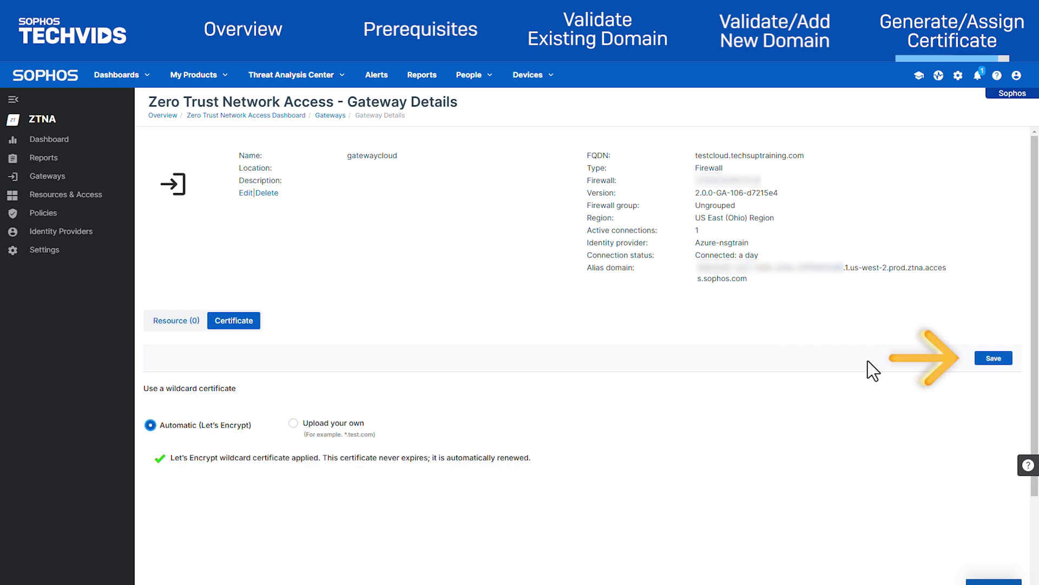
click(989, 358)
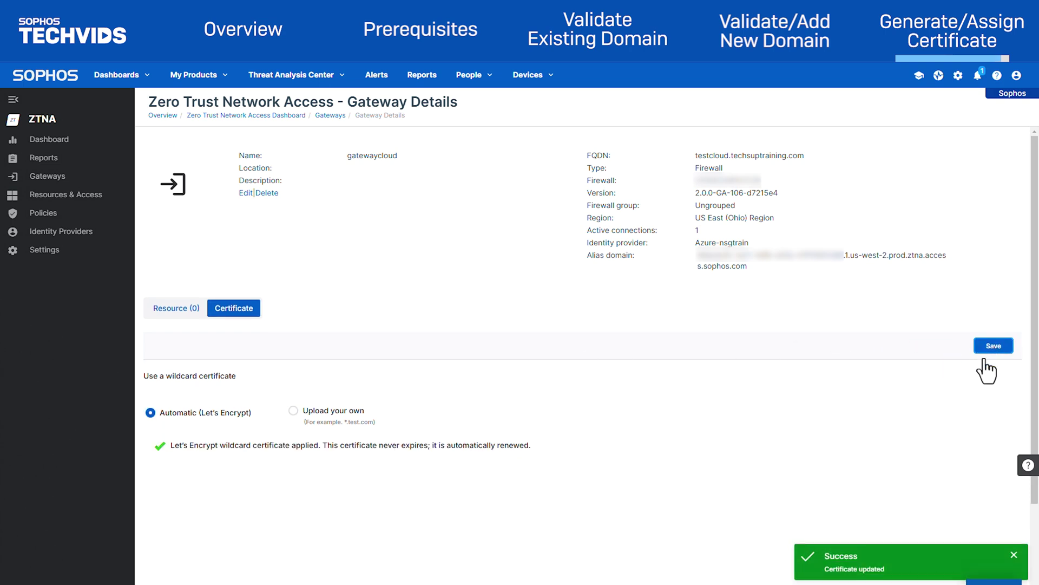